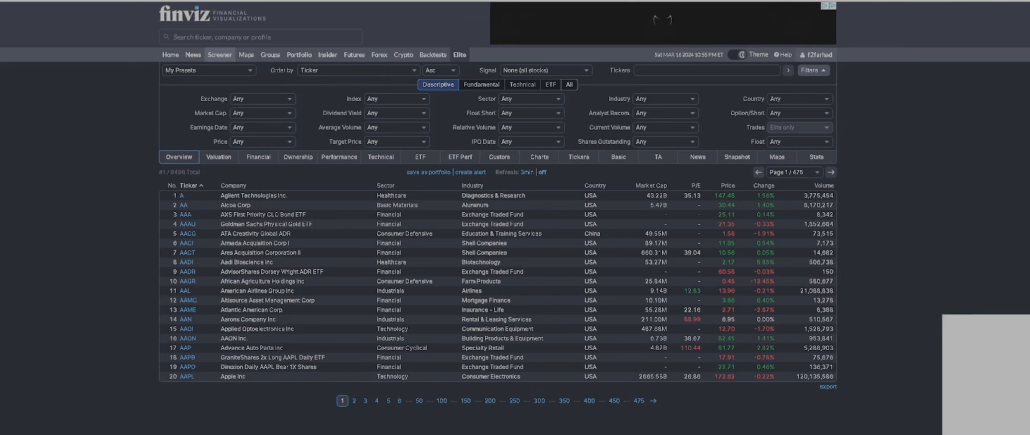
Show all screener filters and set the Institutional Ownership filter to Over 10%, leaving Market Cap at Any.
click(570, 84)
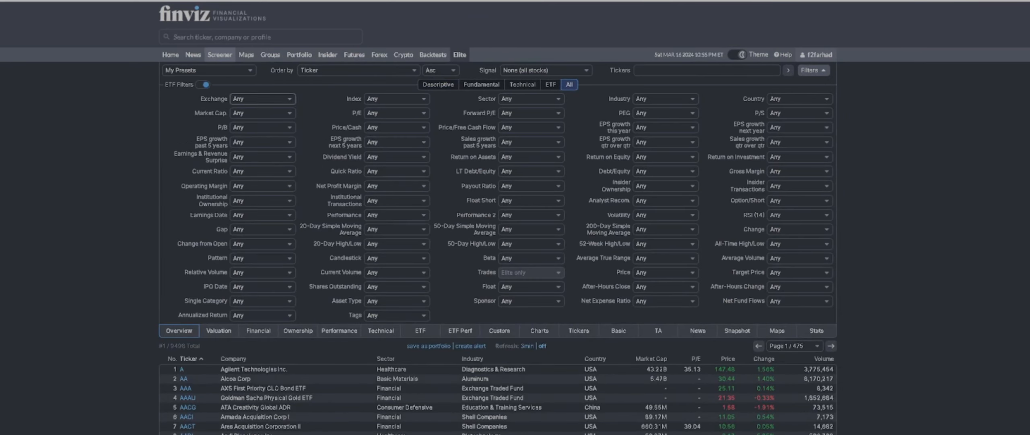
click(262, 113)
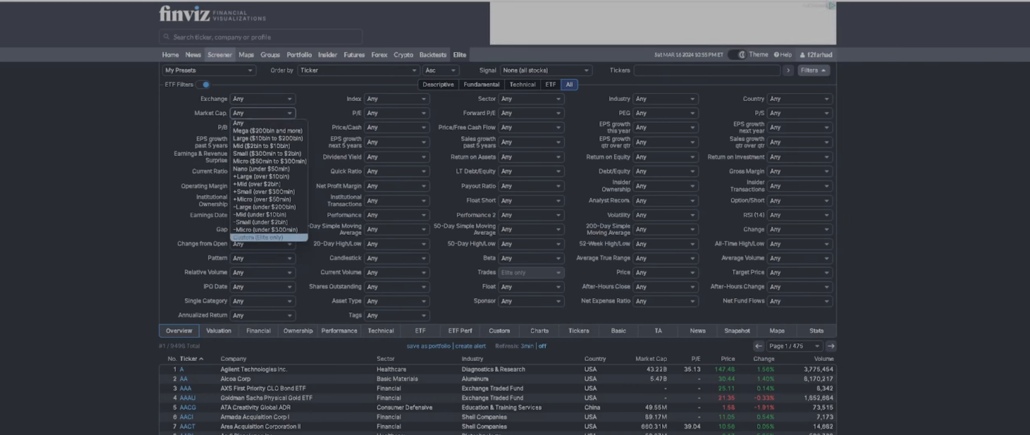
click(262, 123)
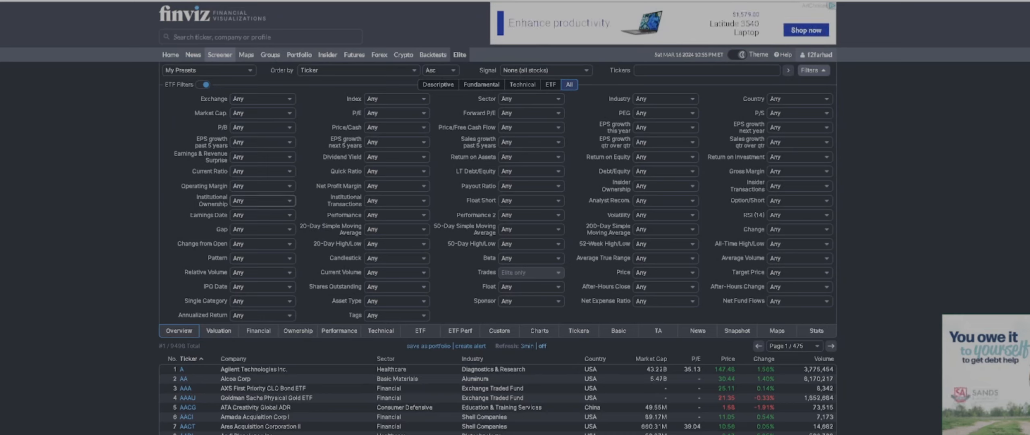
click(262, 201)
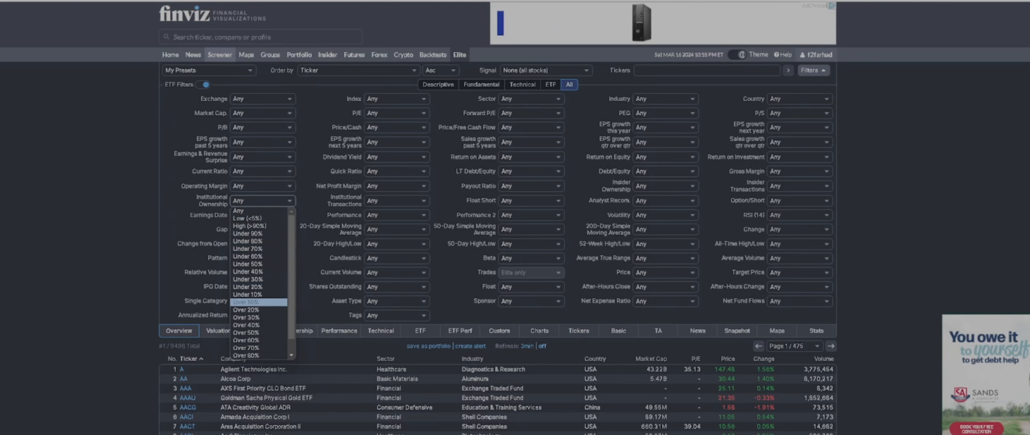
click(246, 302)
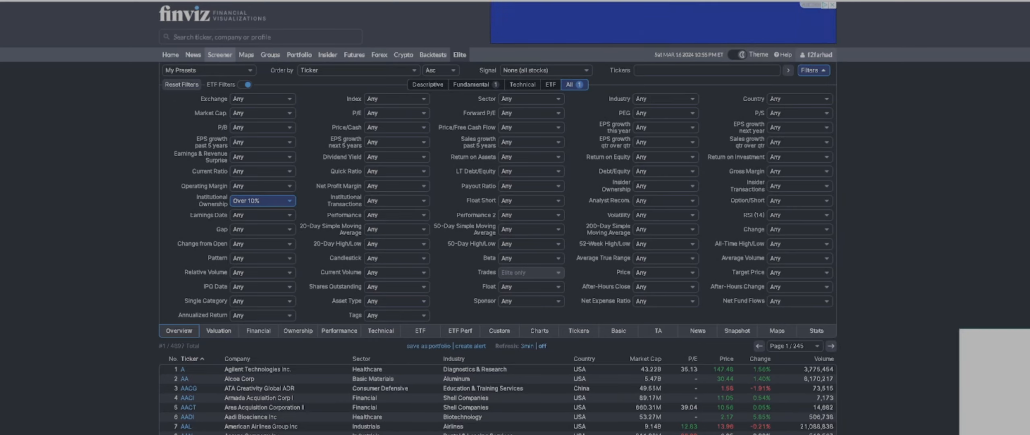
Set the Performance filter to Today Up and dismiss the upgrade offer.
click(396, 215)
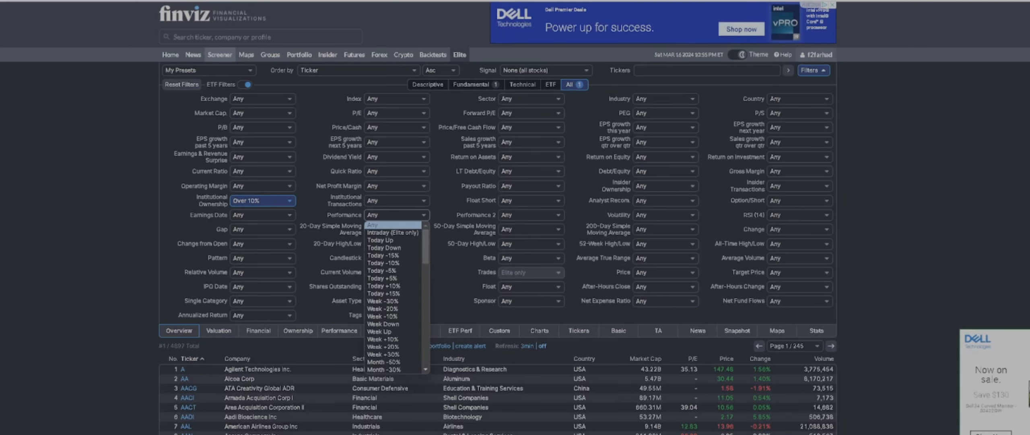
click(384, 240)
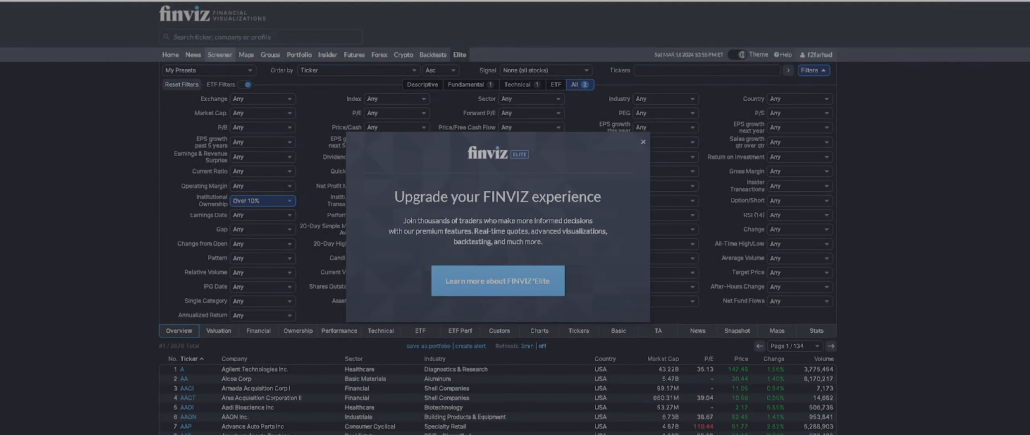
click(643, 141)
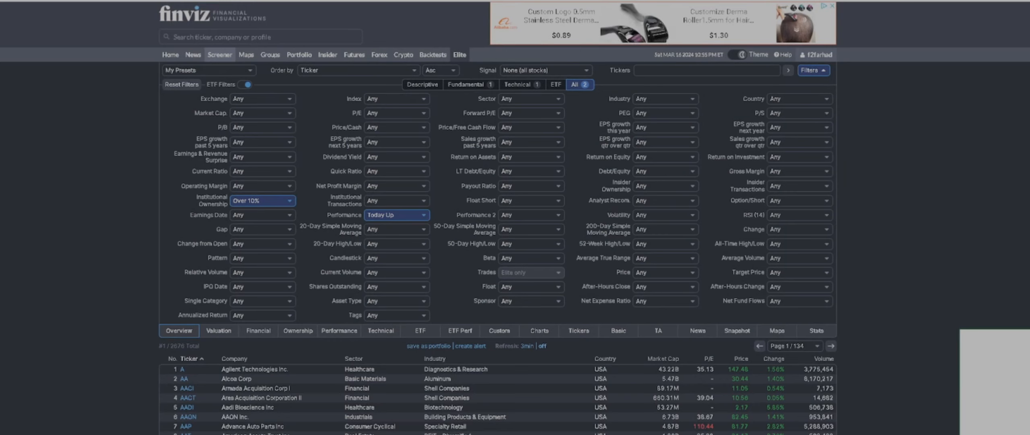
Set the Performance 2 filter to Week Down to keep stocks that fell over the week.
click(531, 215)
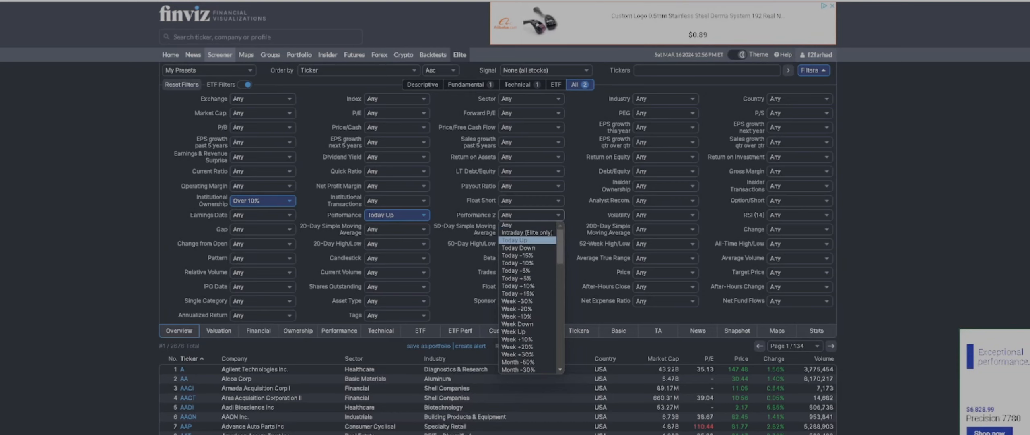
click(519, 248)
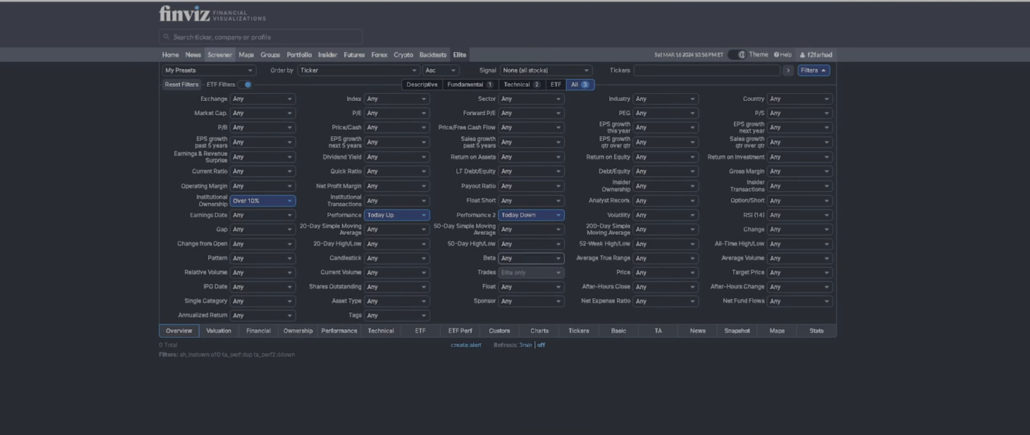
click(531, 215)
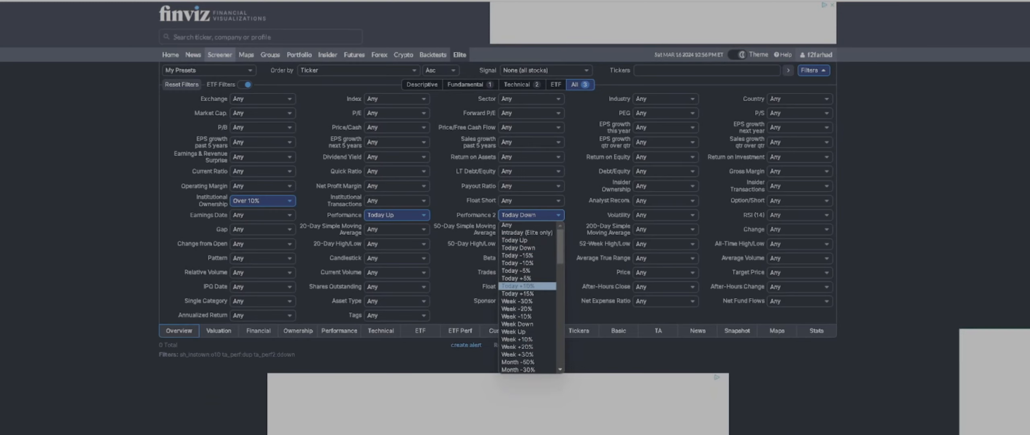
click(517, 324)
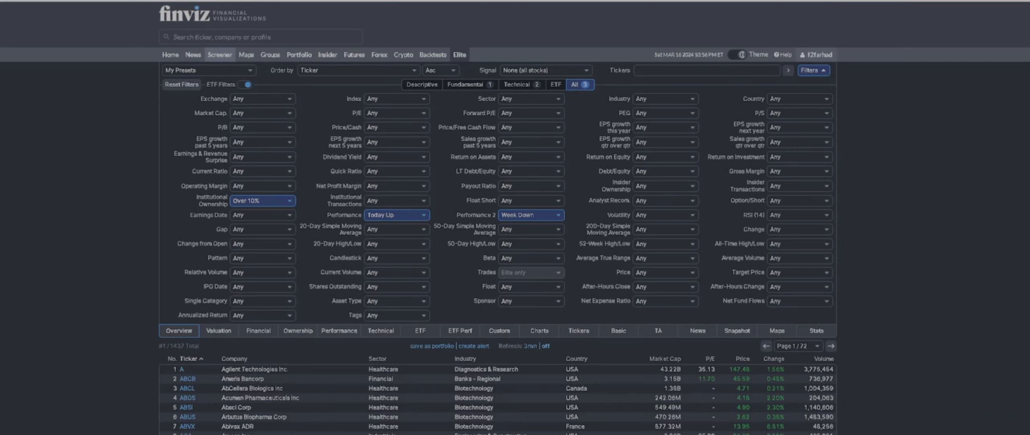
Set the LT Debt/Equity filter to Over 0.1 and look through the matching stocks.
click(531, 171)
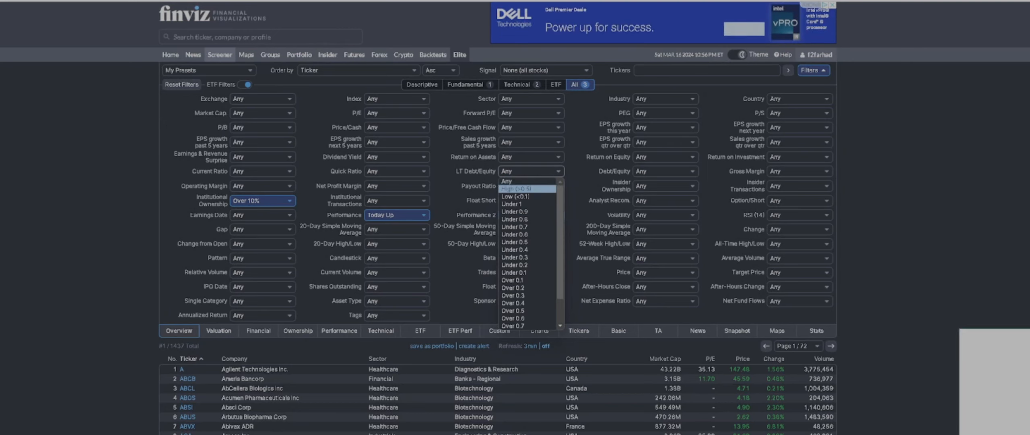
click(515, 273)
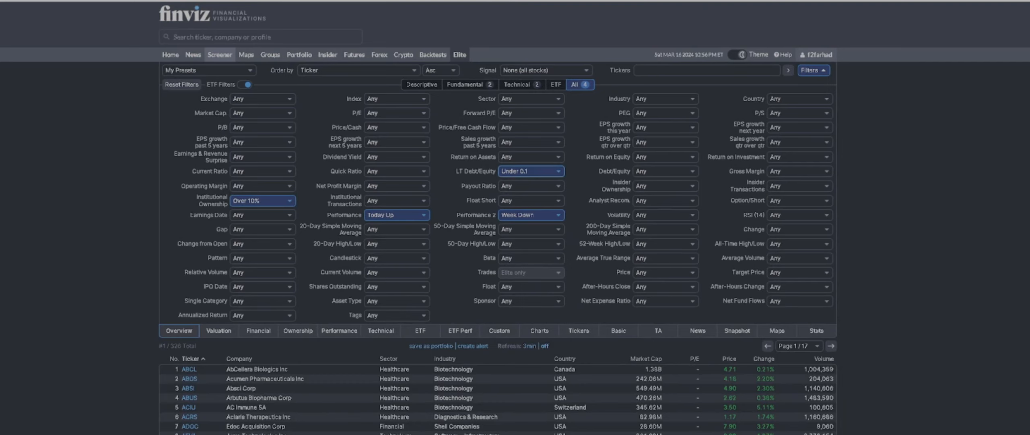
click(531, 171)
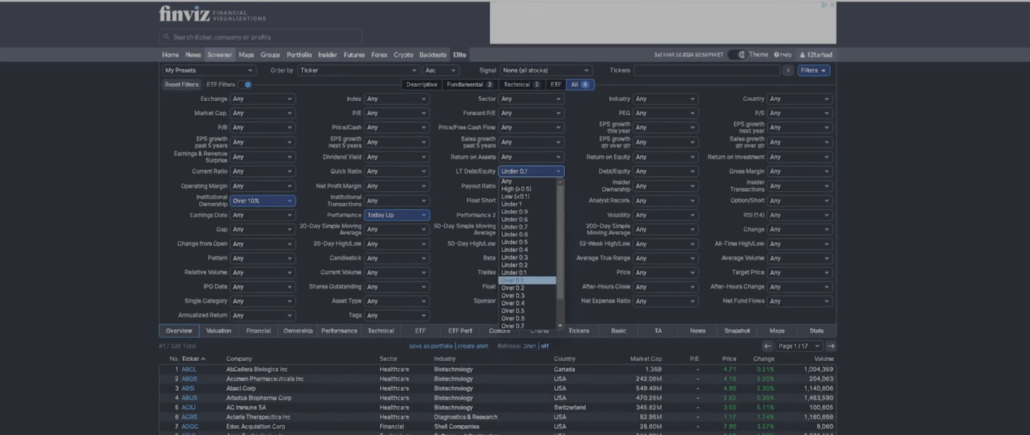
click(513, 280)
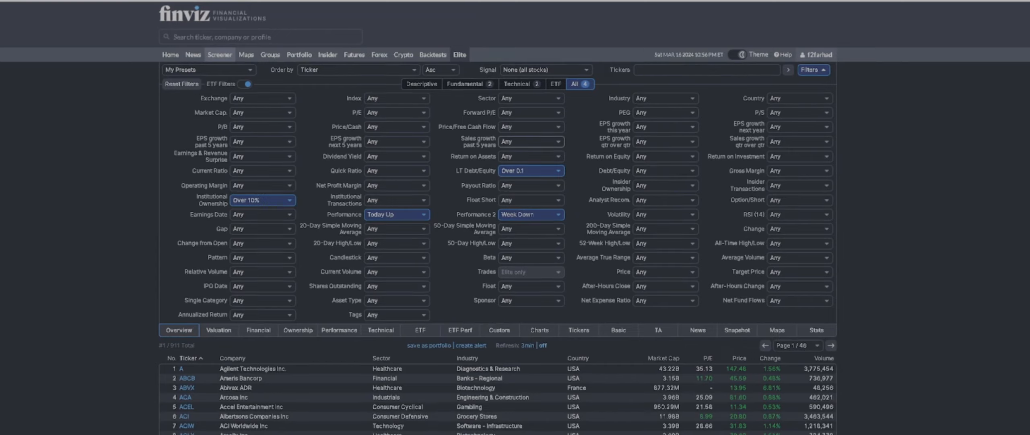
scroll(498, 242, down, 7)
Limit the stock price to Under $20 and look through the matching stocks.
scroll(498, 241, up, 7)
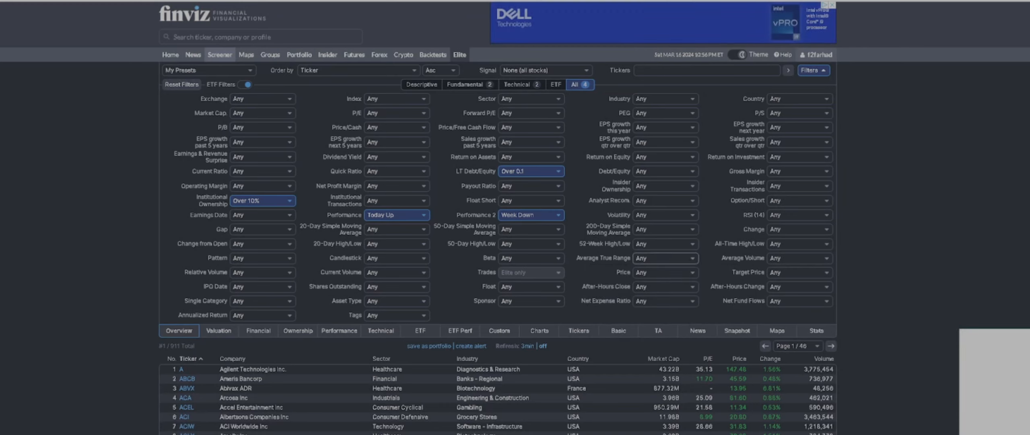
click(664, 272)
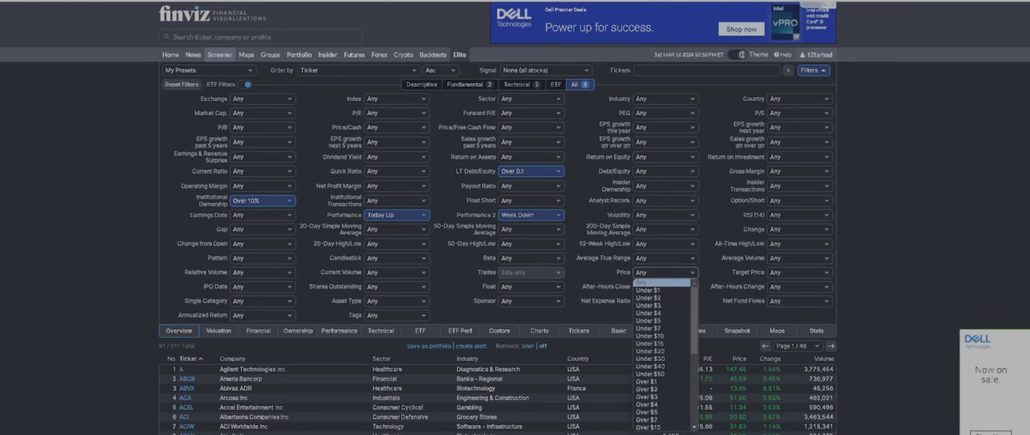
click(650, 335)
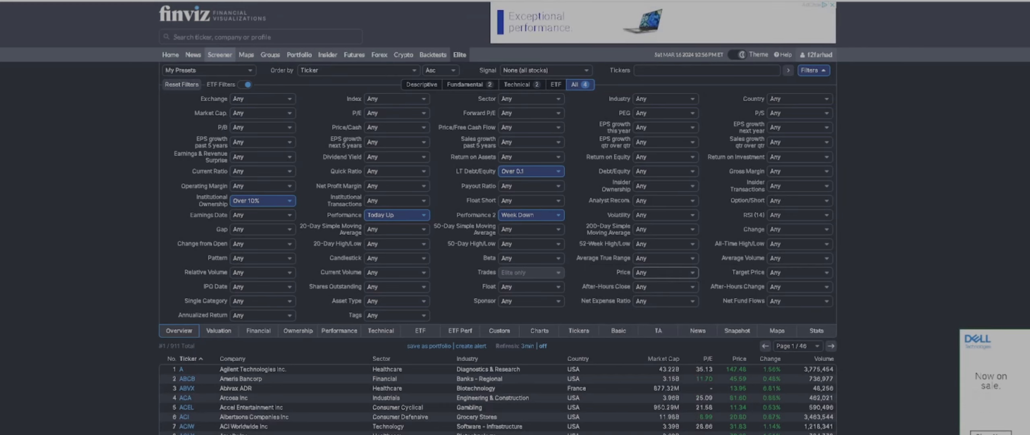
click(666, 272)
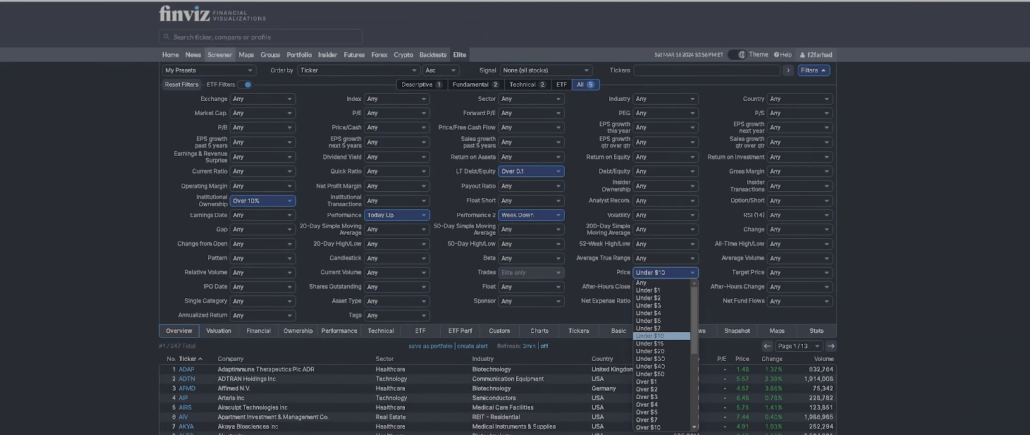
click(650, 351)
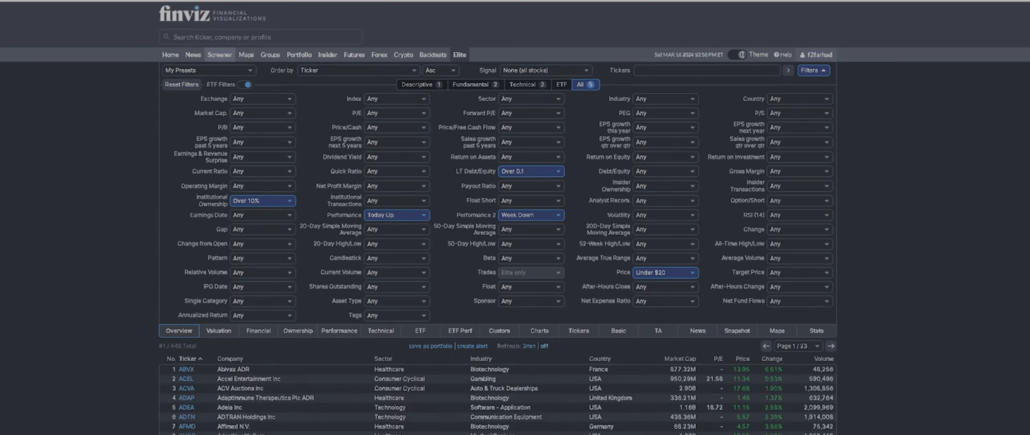
scroll(651, 351, down, 4)
Set the Change filter to Up 2% and the Average Volume filter to Over 500K.
scroll(497, 248, up, 3)
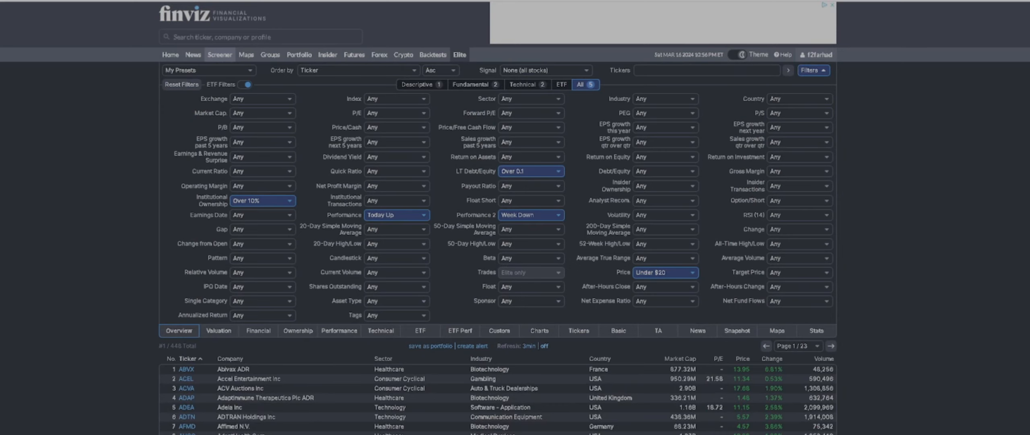
click(799, 229)
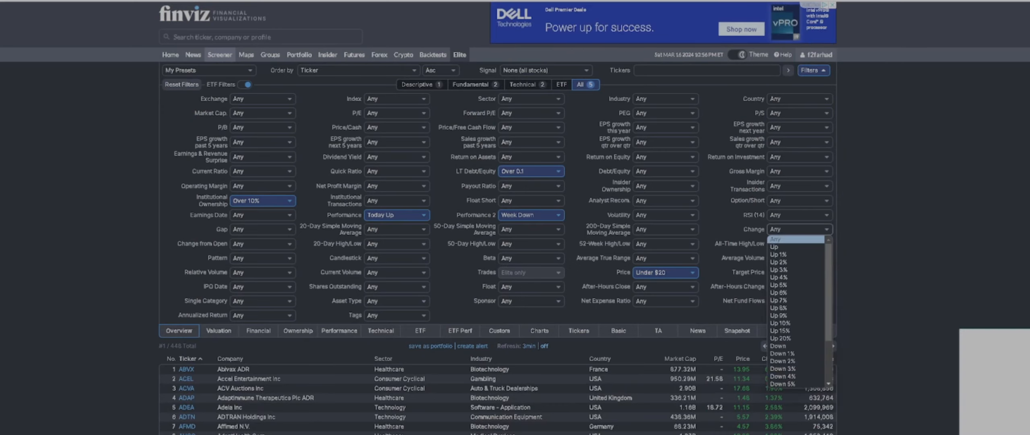
click(789, 262)
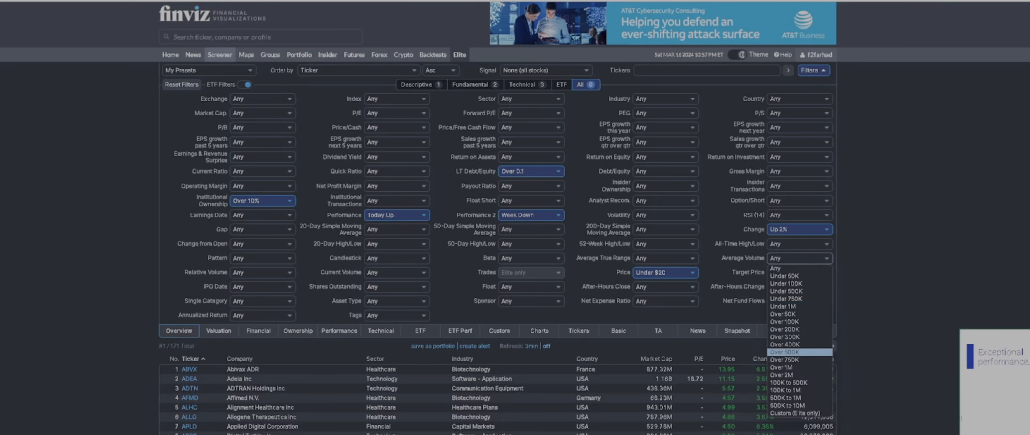
click(785, 351)
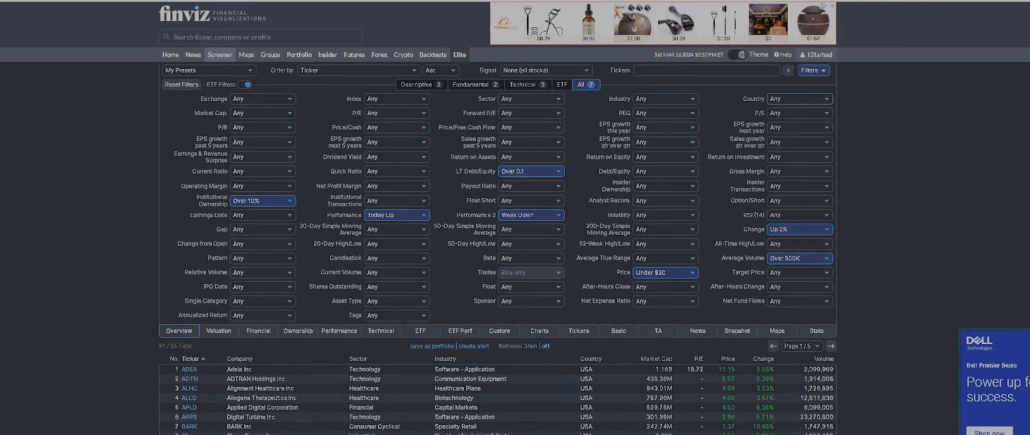
Restrict the Country filter to USA and look through the matching stocks.
click(800, 99)
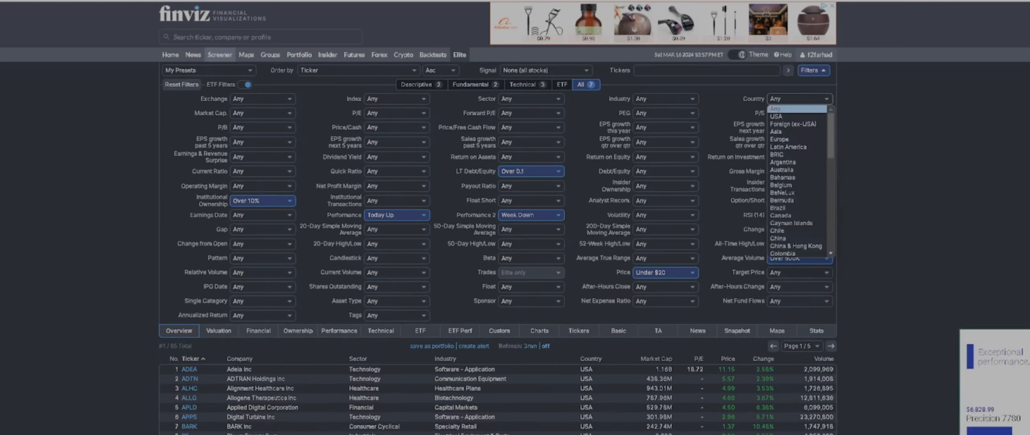
click(777, 116)
scroll(498, 241, down, 5)
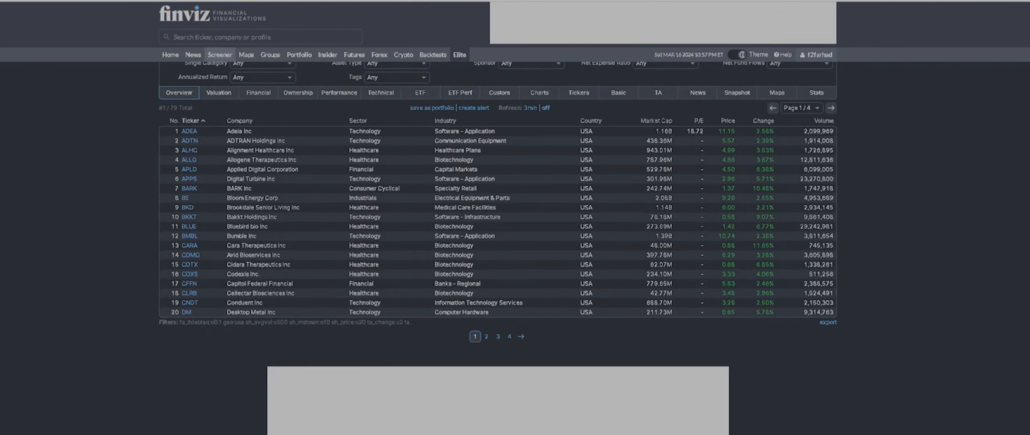
Set the RSI (14) filter to Oversold (40) and review the list of matching stocks.
scroll(497, 242, up, 5)
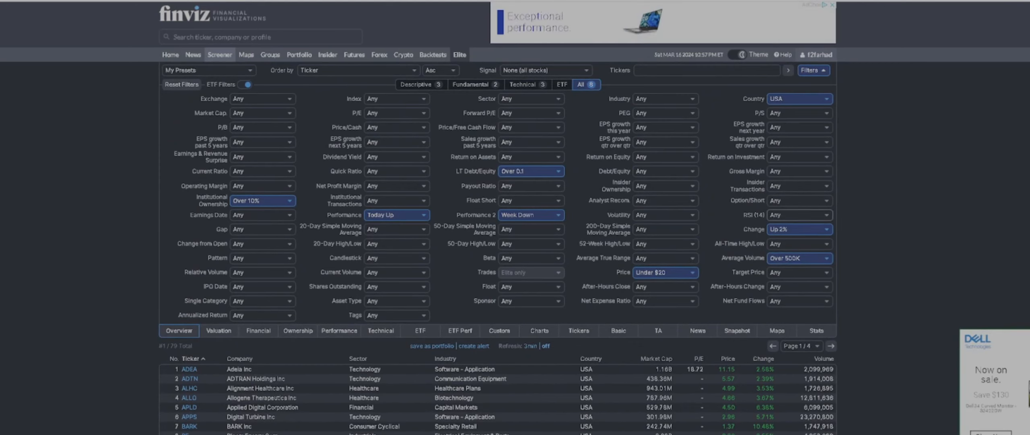
click(800, 215)
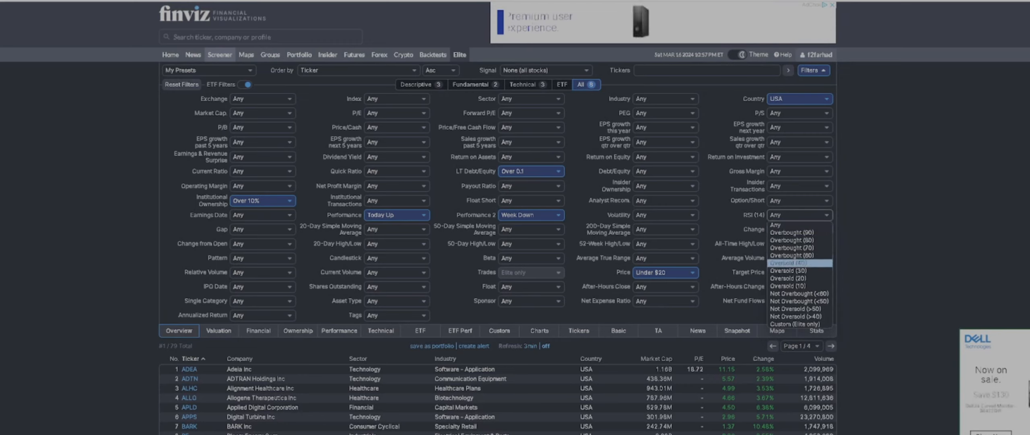
click(789, 263)
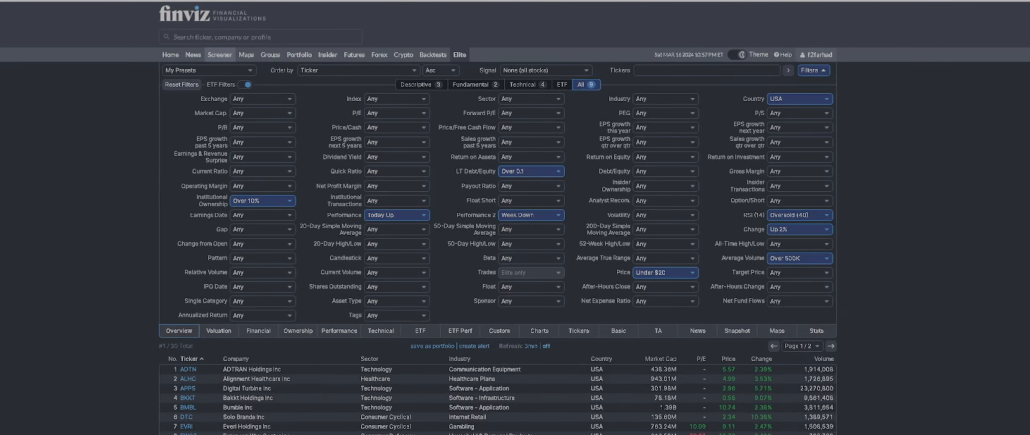
scroll(498, 248, down, 3)
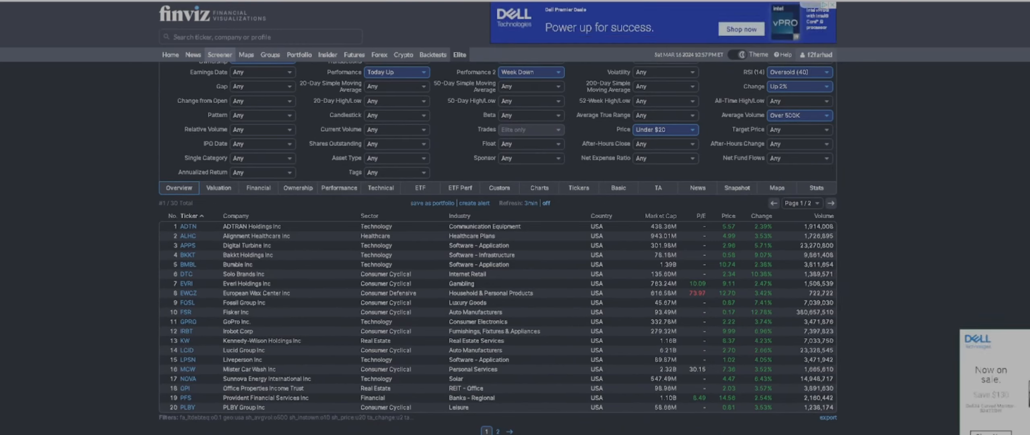
scroll(498, 241, down, 1)
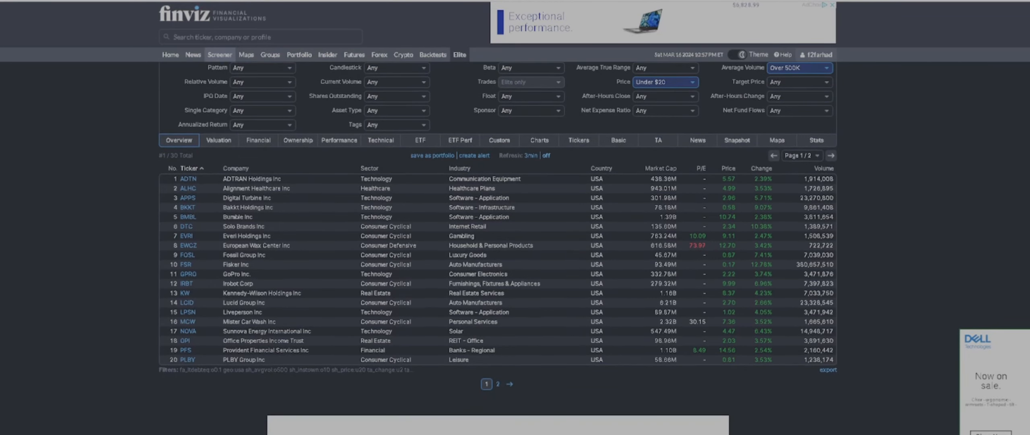
Set the P/E filter to Profitable (>0) to keep only profitable companies.
scroll(498, 242, up, 4)
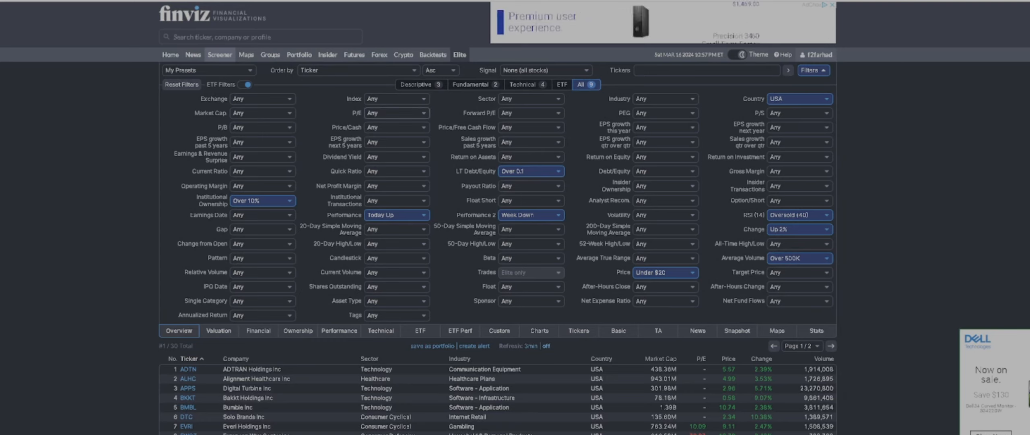
click(396, 113)
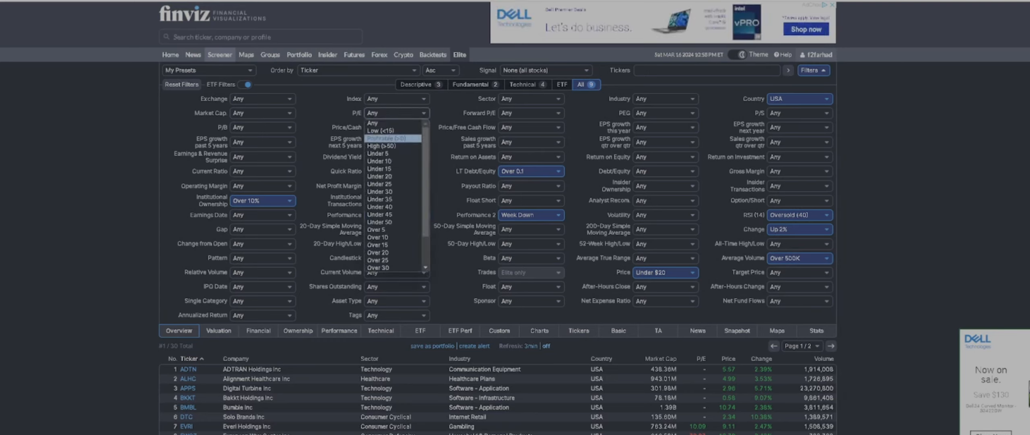
click(392, 138)
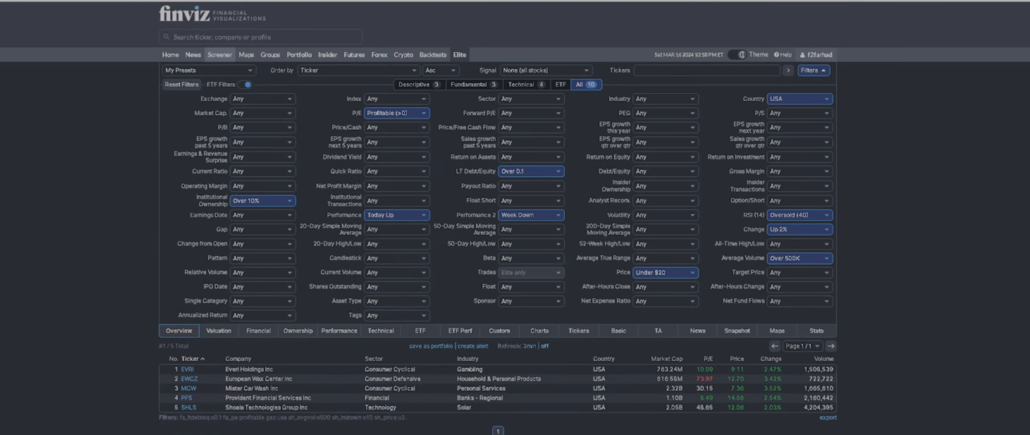
Open the detail page of Everi Holdings (EVRI) from the results, examine its price chart and financial figures, and return to the screener.
scroll(498, 241, down, 3)
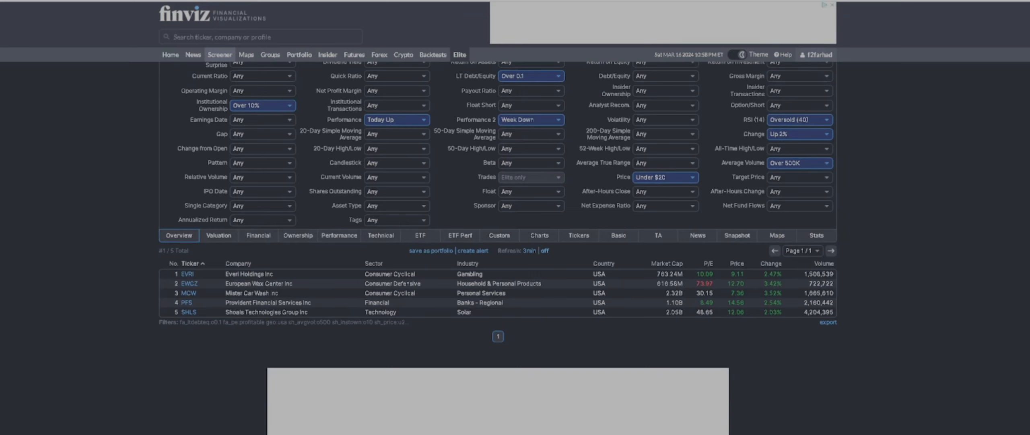
mouse_move(190, 284)
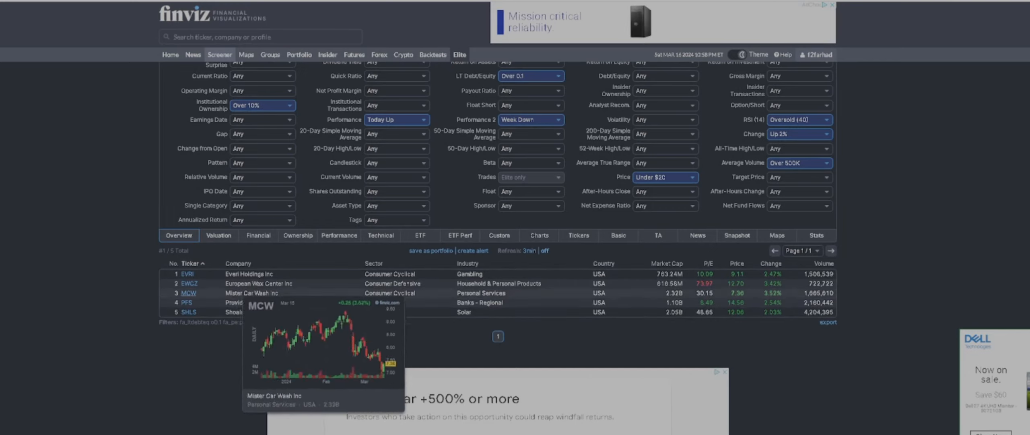
click(188, 273)
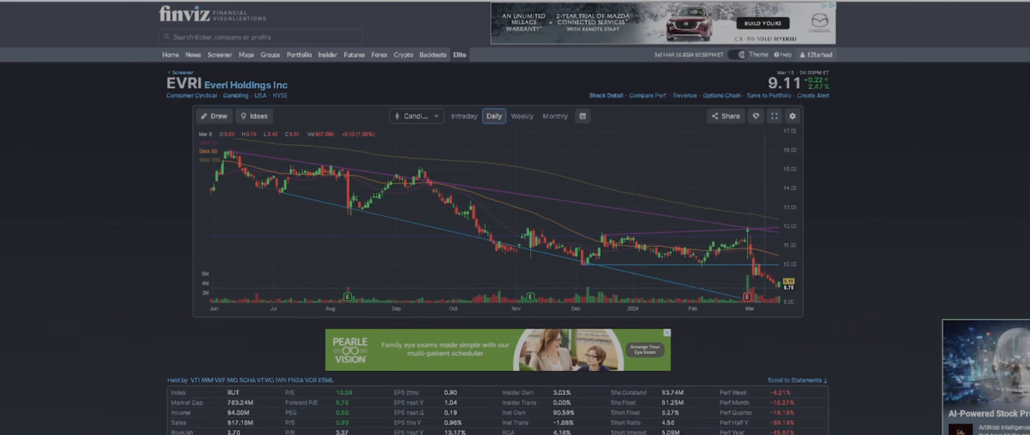
scroll(765, 288, up, 2)
scroll(765, 288, down, 3)
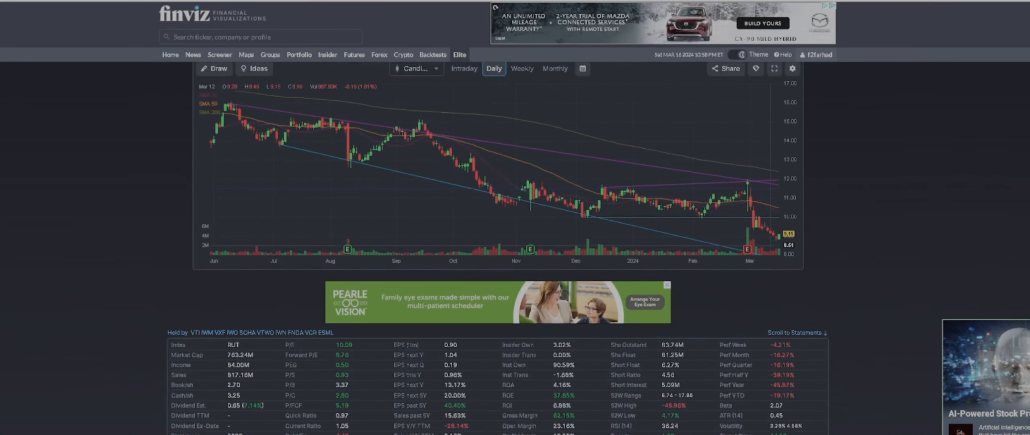
scroll(515, 242, down, 2)
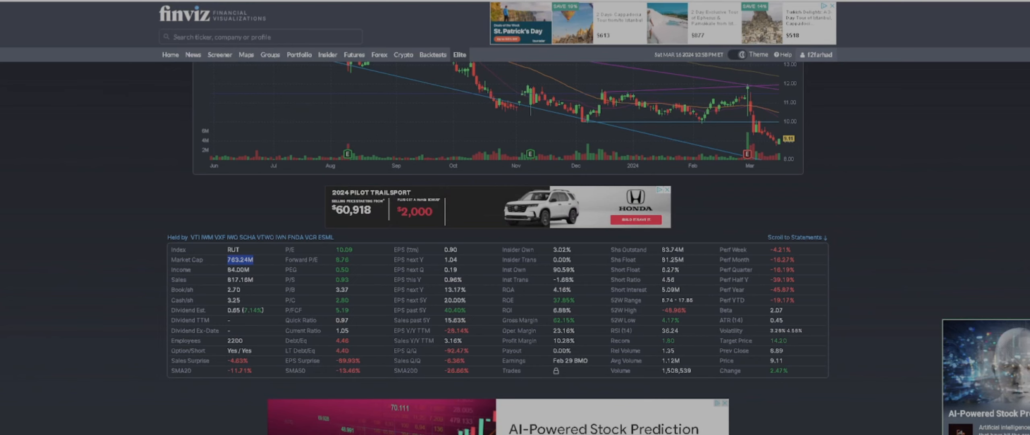
scroll(516, 242, up, 5)
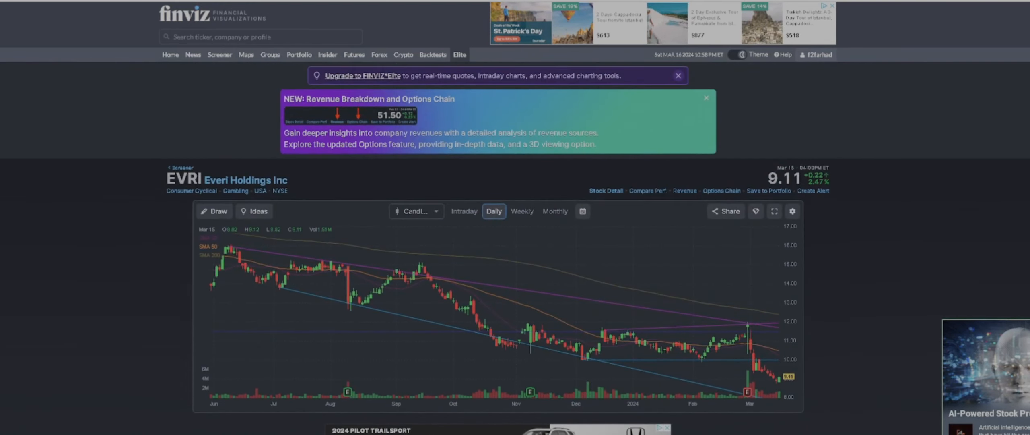
key(alt+Left)
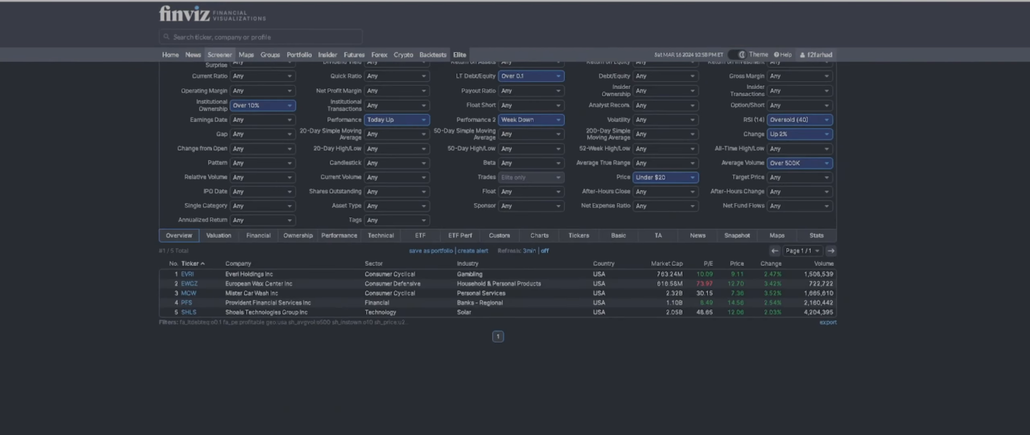
Examine the daily charts of European Wax Center (EWCZ) and Mister Car Wash (MCW), going back to the screener results after each.
click(254, 284)
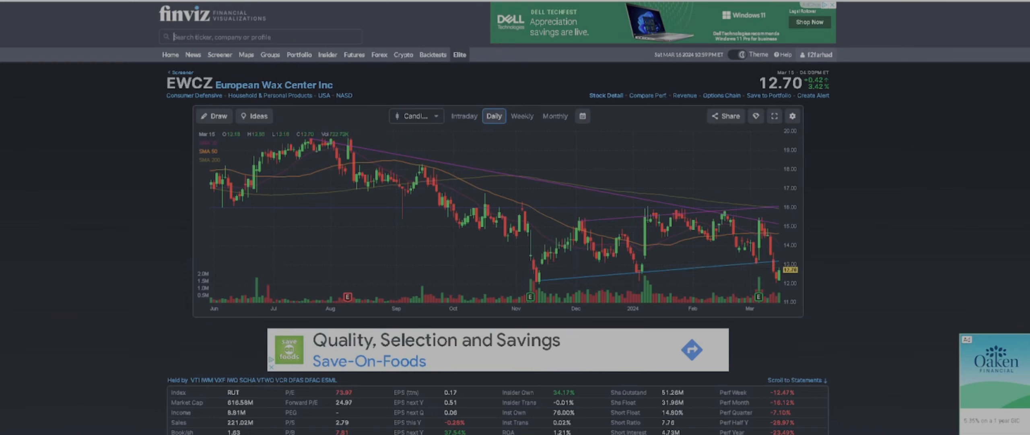
key(alt+Left)
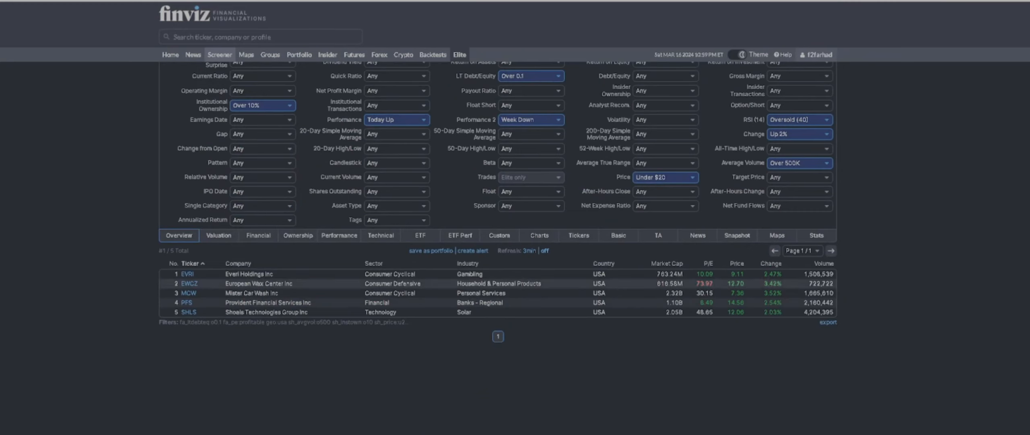
mouse_move(186, 303)
click(188, 293)
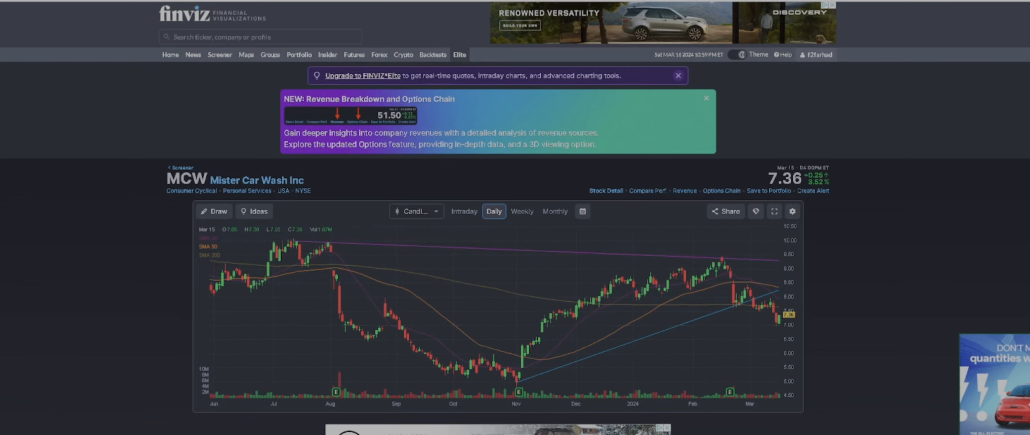
key(alt+Left)
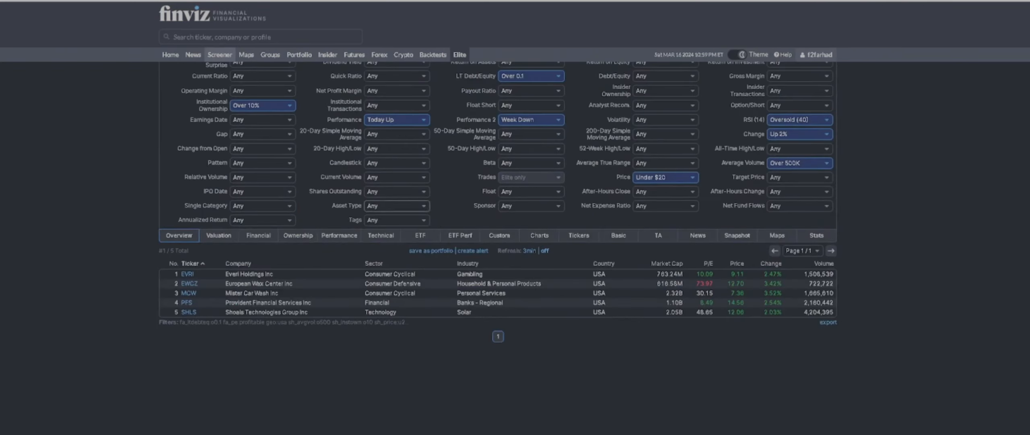
Review the daily chart of Provident Financial Services (PFS), followed by the chart and financial figures of Shoals Technologies (SHLS).
click(186, 302)
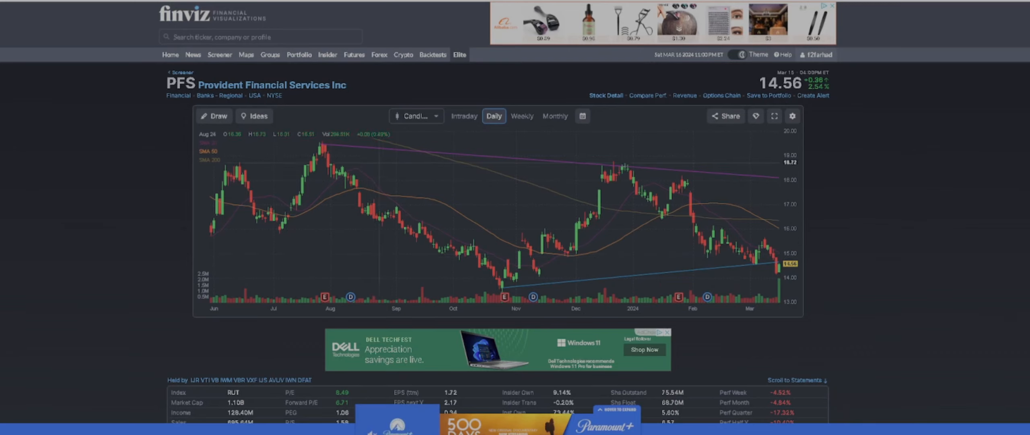
key(alt+Left)
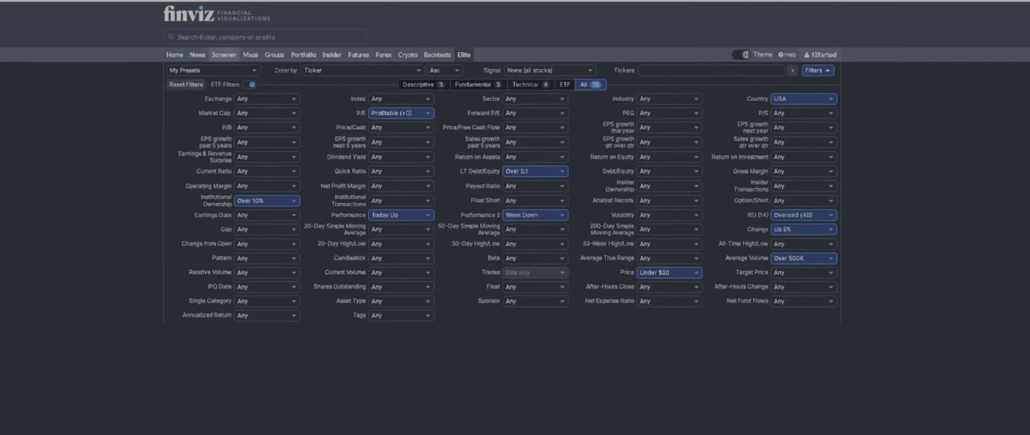
click(189, 312)
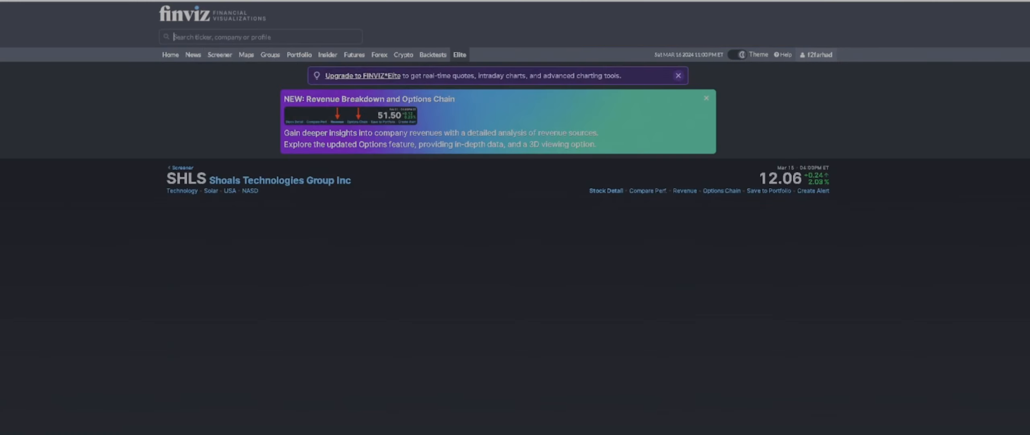
scroll(189, 312, down, 2)
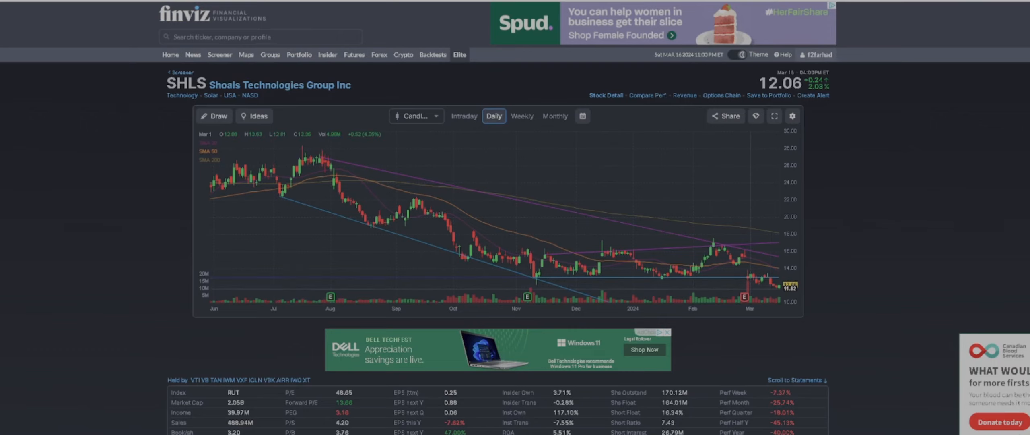
scroll(764, 201, down, 1)
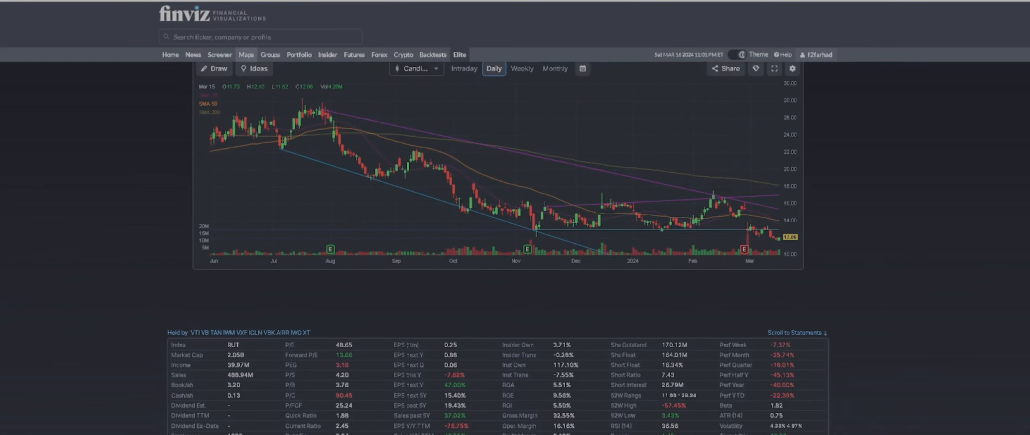
Open the S&P 500 heat map and inspect one-day performance across sectors, including the software infrastructure and internet content groups.
click(246, 54)
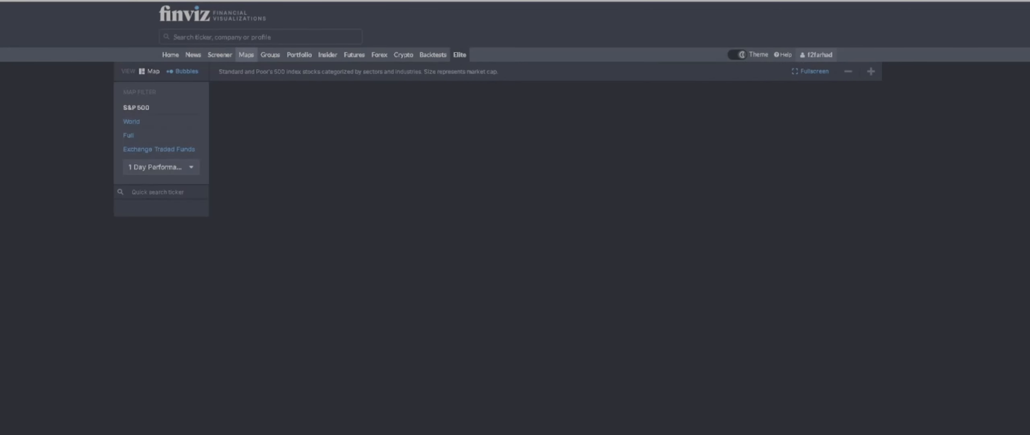
scroll(246, 54, down, 1)
scroll(483, 237, down, 5)
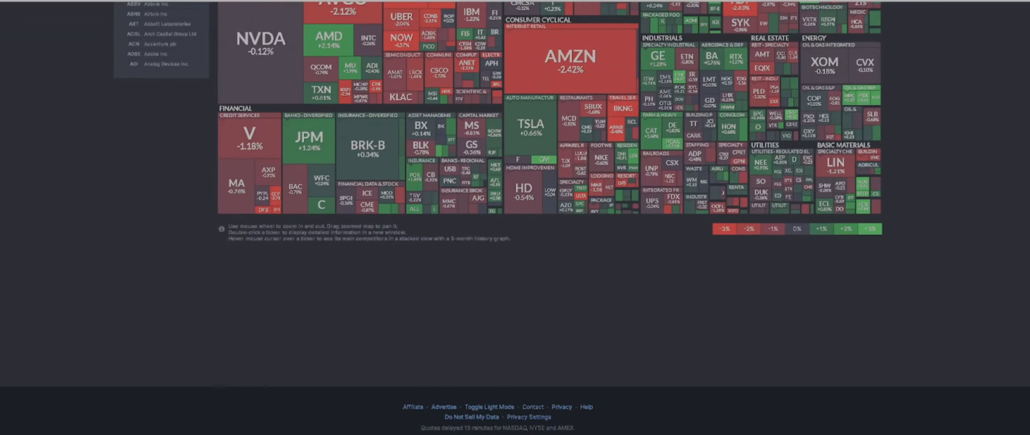
scroll(483, 238, up, 6)
mouse_move(483, 238)
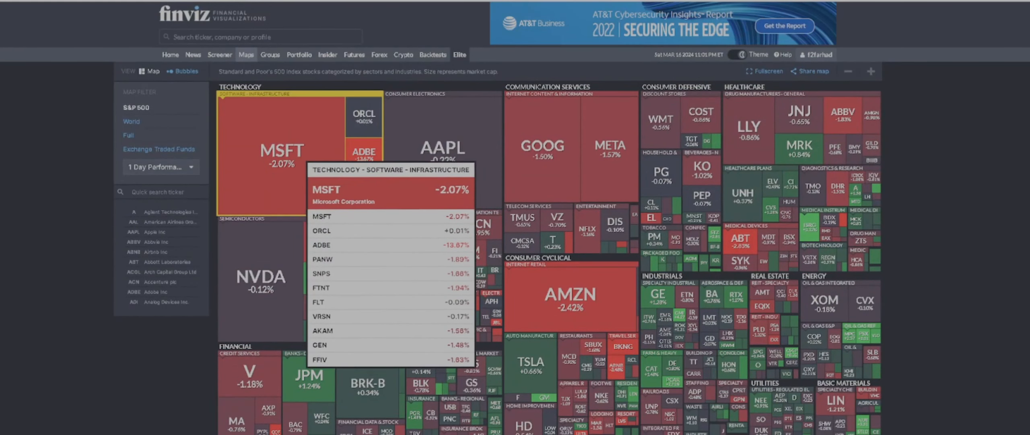
mouse_move(423, 139)
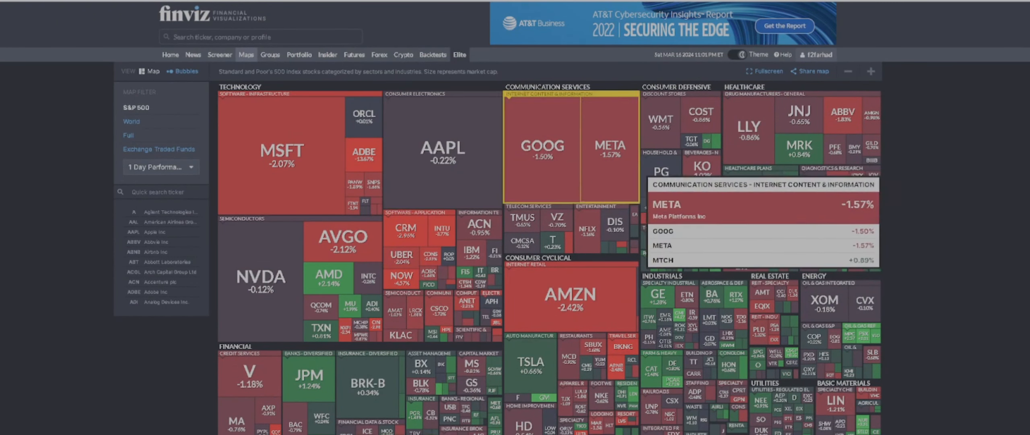
mouse_move(837, 185)
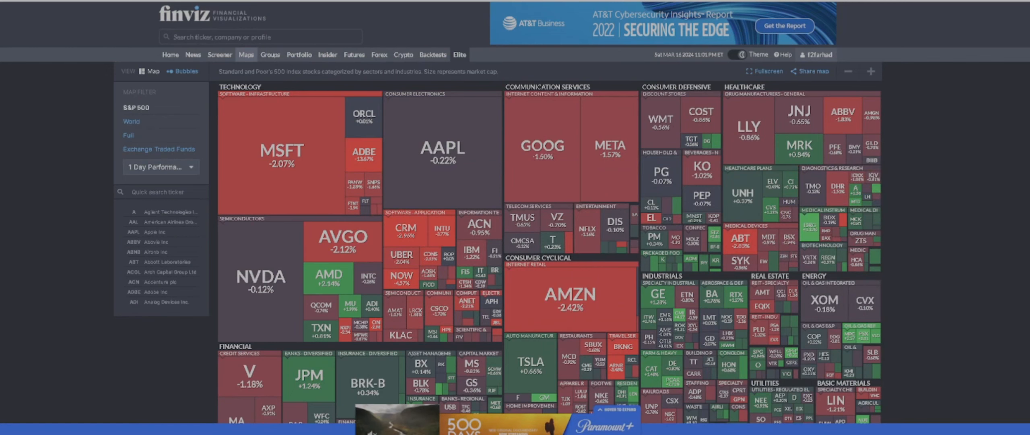
scroll(516, 217, down, 3)
scroll(515, 218, up, 2)
scroll(516, 217, up, 1)
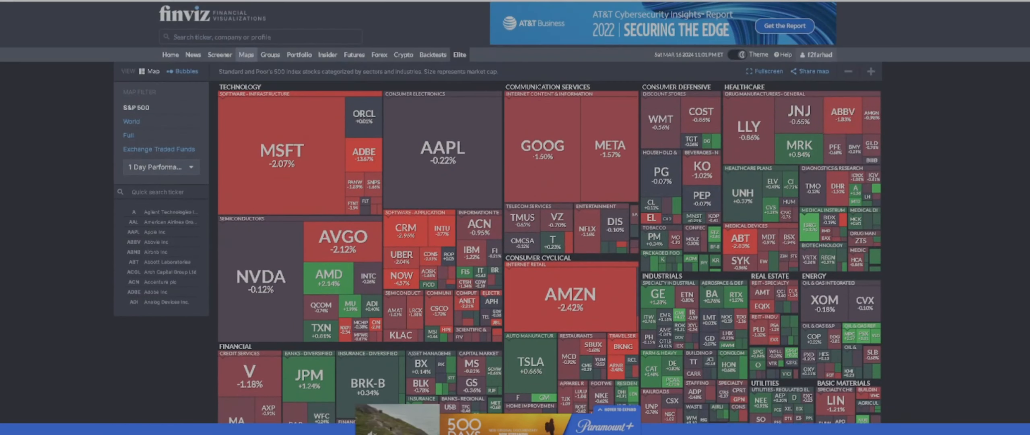